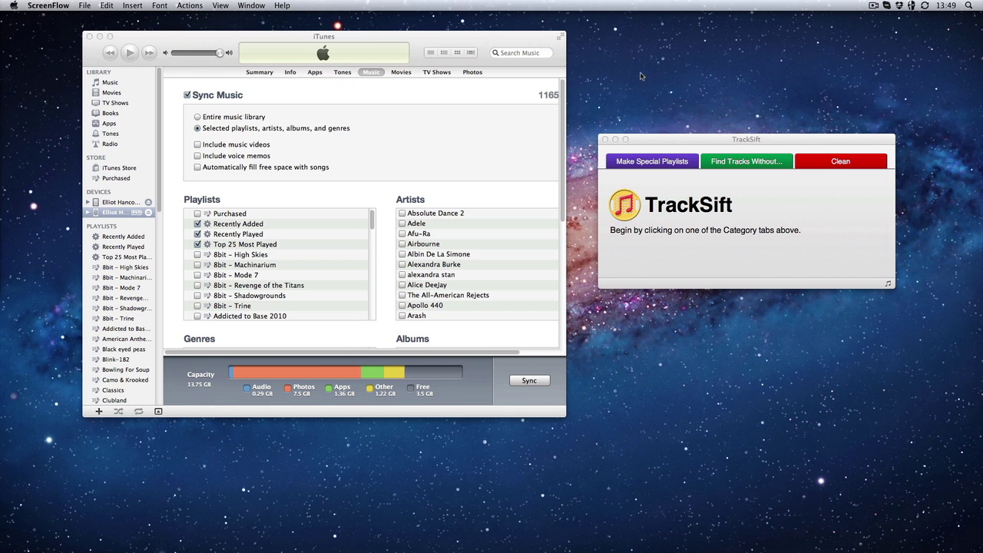
- Raise the TrackSift window higher on the desktop, beside the iTunes sync settings
left_click_drag(768, 139, 767, 105)
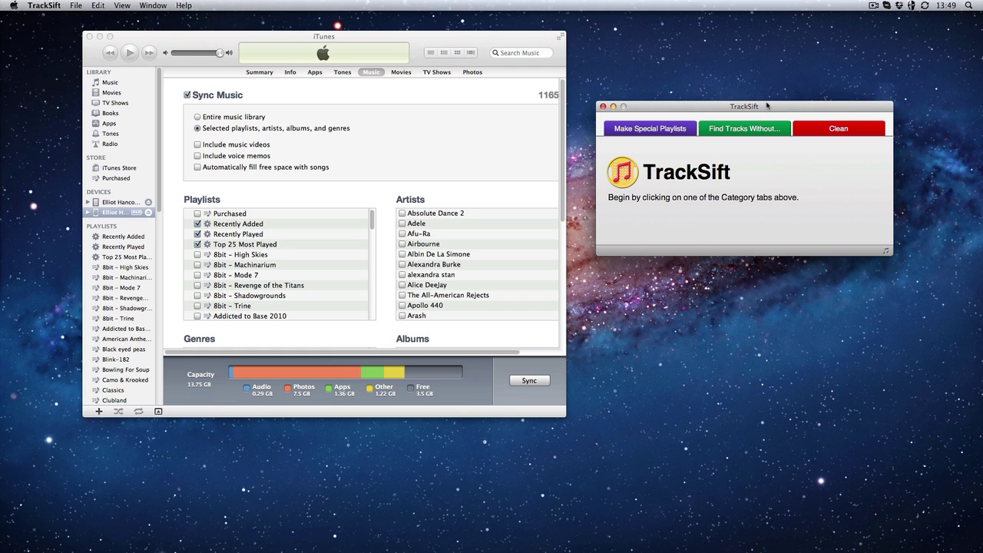
left_click_drag(768, 110, 731, 69)
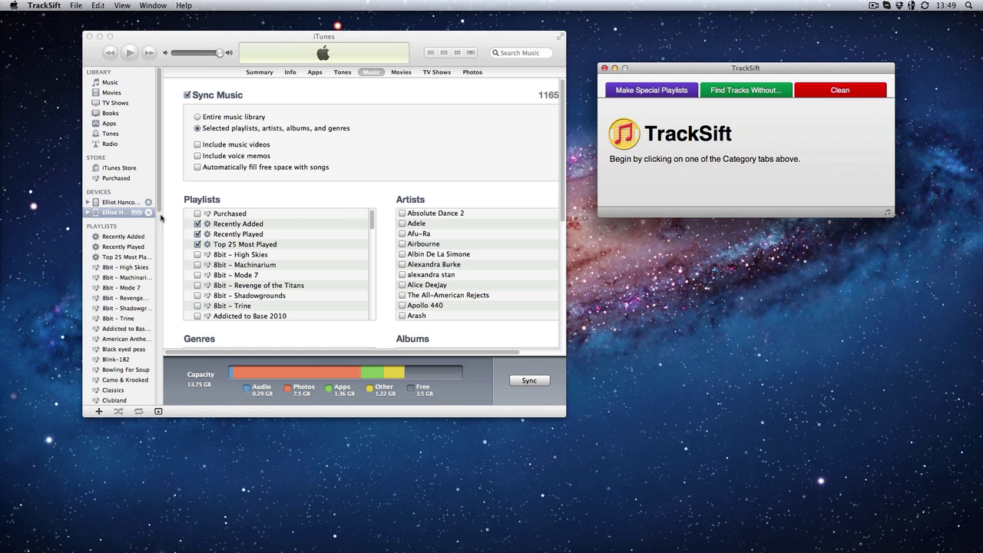
left_click(359, 240)
scroll(346, 319, "down", 1)
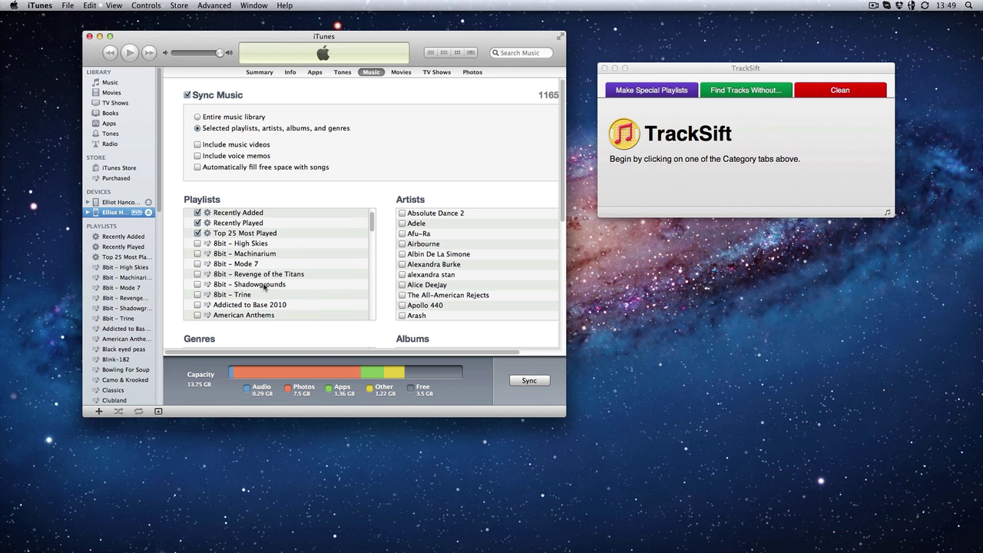
scroll(266, 288, "down", 2)
scroll(215, 280, "down", 5)
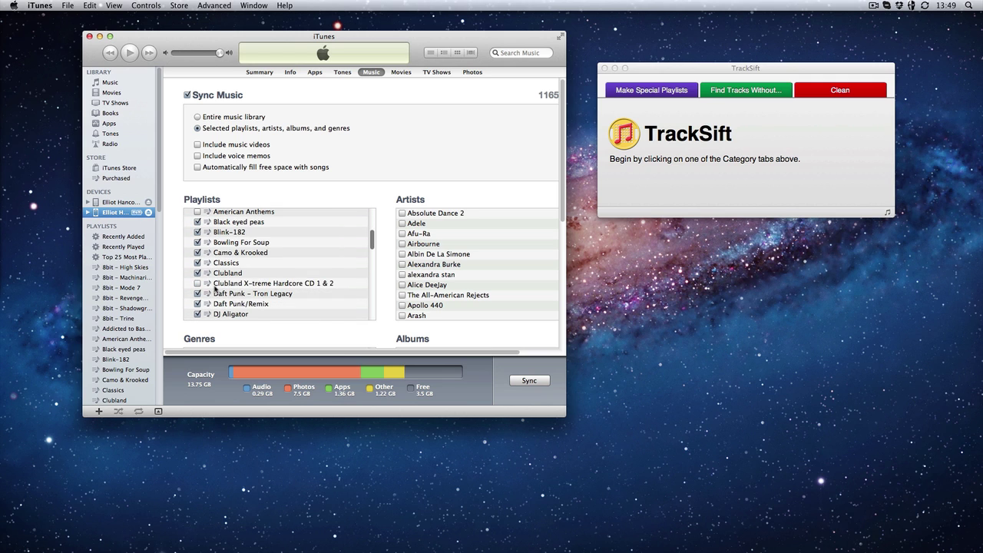
scroll(120, 280, "down", 5)
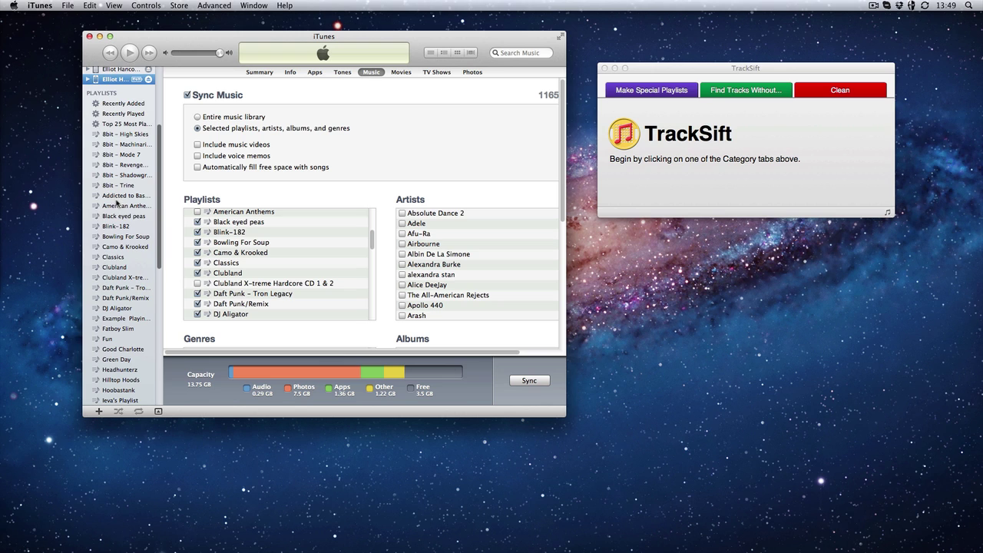
scroll(105, 219, "up", 4)
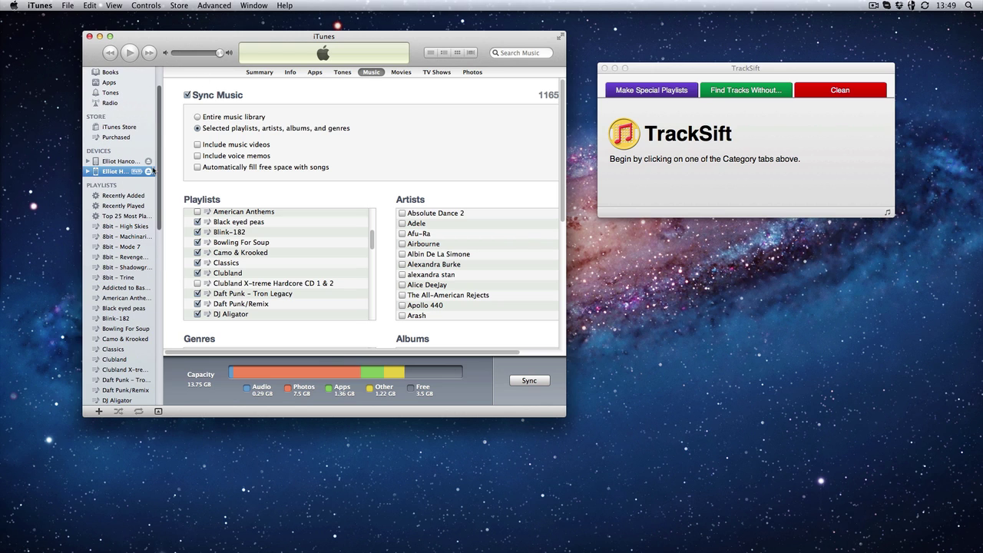
scroll(110, 169, "up", 2)
scroll(182, 286, "down", 1)
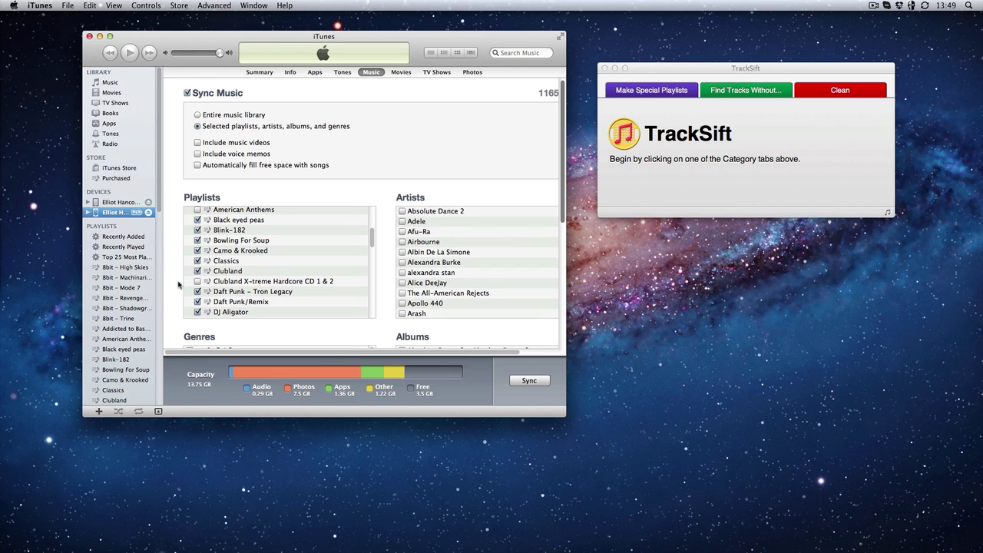
scroll(235, 234, "up", 1)
scroll(235, 234, "up", 3)
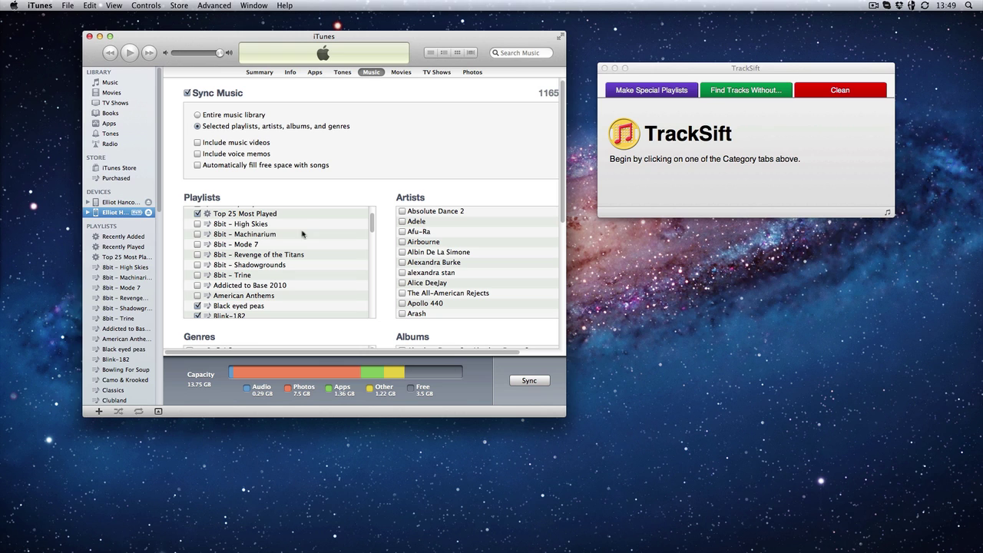
mouse_move(791, 70)
left_mouse_down()
mouse_move(802, 71)
mouse_move(795, 67)
left_mouse_up()
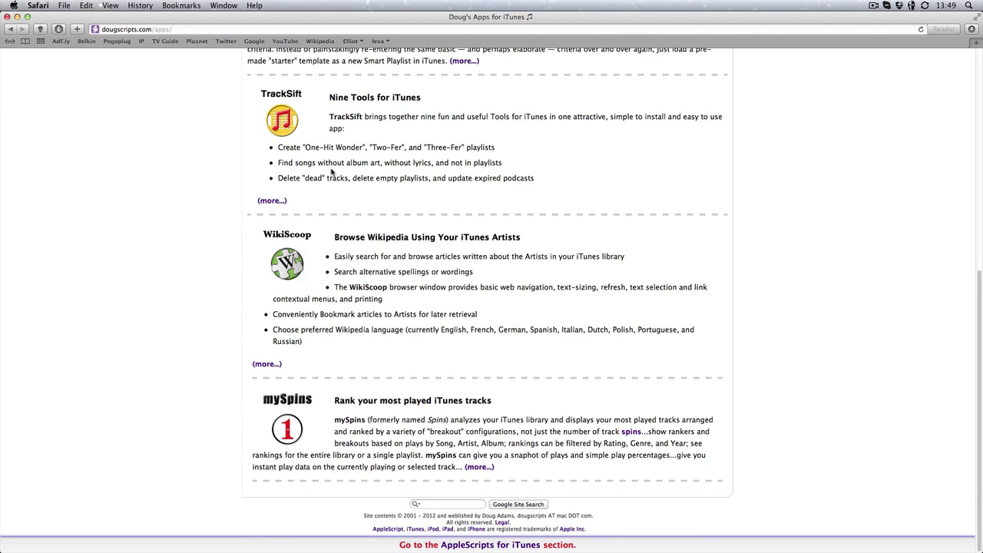
scroll(326, 200, "up", 10)
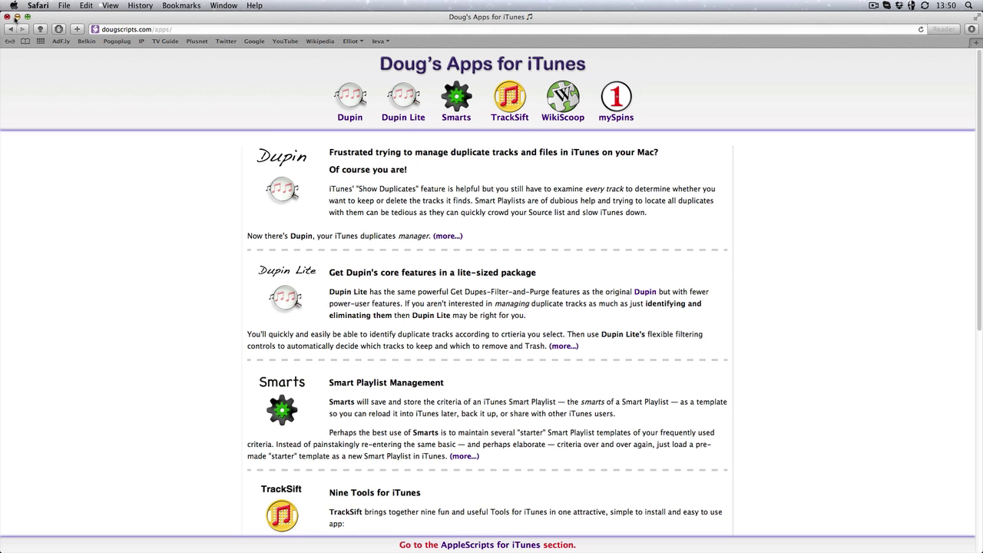
- Minimize the Safari window showing the Doug's Apps for iTunes page
left_click(17, 17)
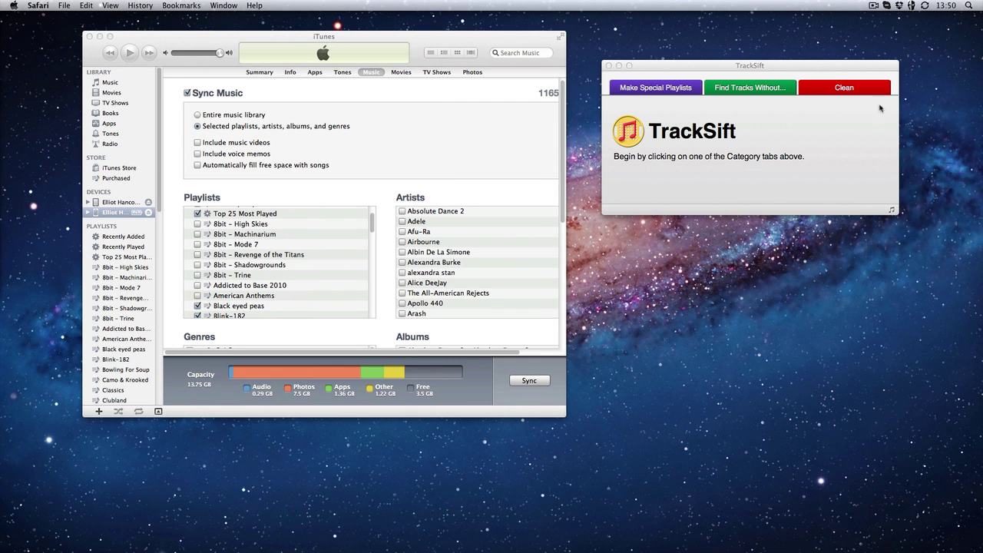
- Try the Three-Fers Playlist tool, then show the Find Tracks Without tools
left_click(835, 124)
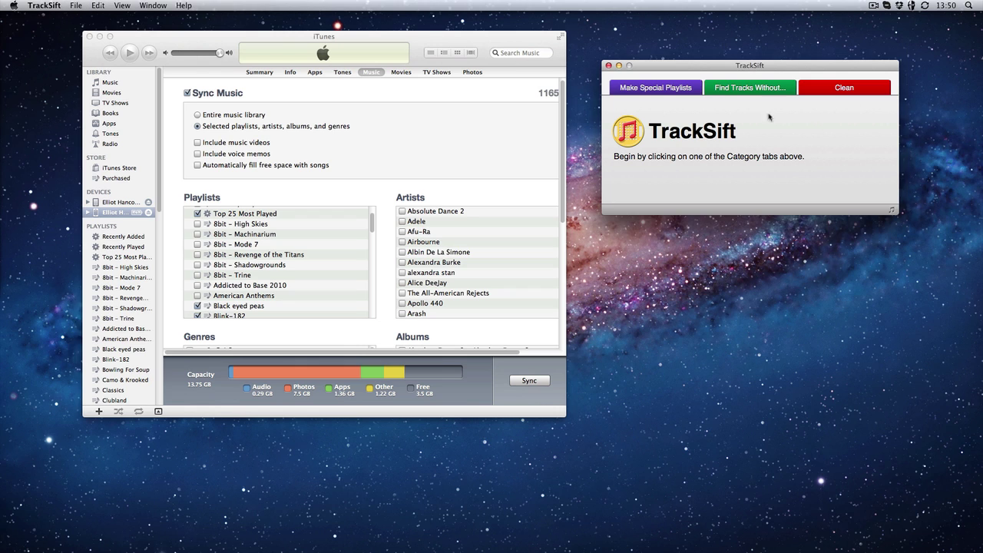
left_click(651, 91)
left_click(639, 93)
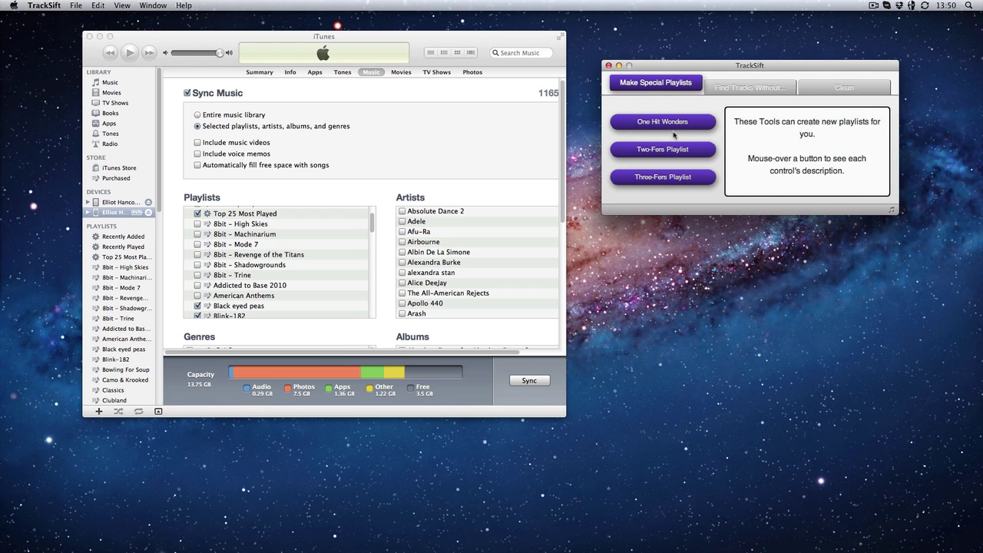
mouse_move(671, 146)
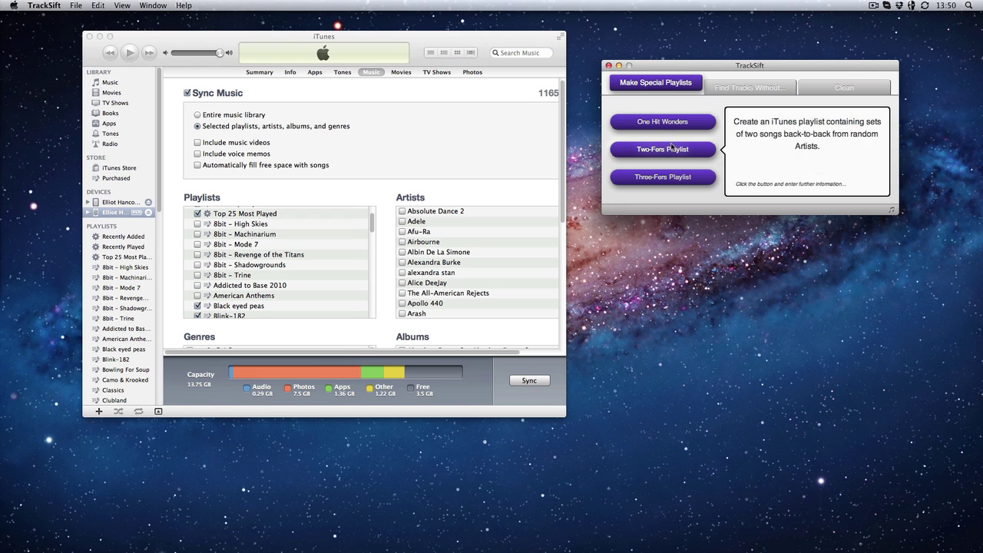
left_click(666, 184)
left_click(644, 185)
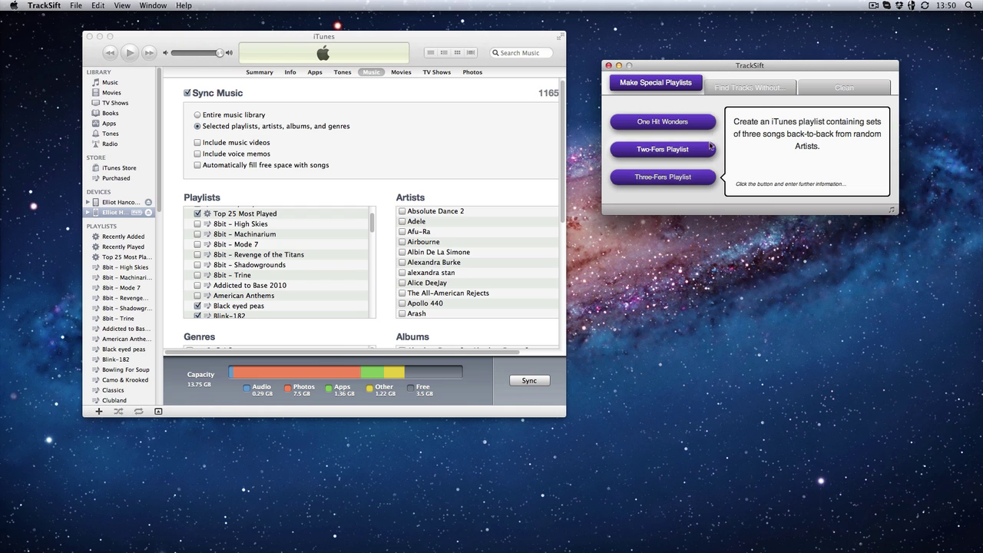
left_click(742, 86)
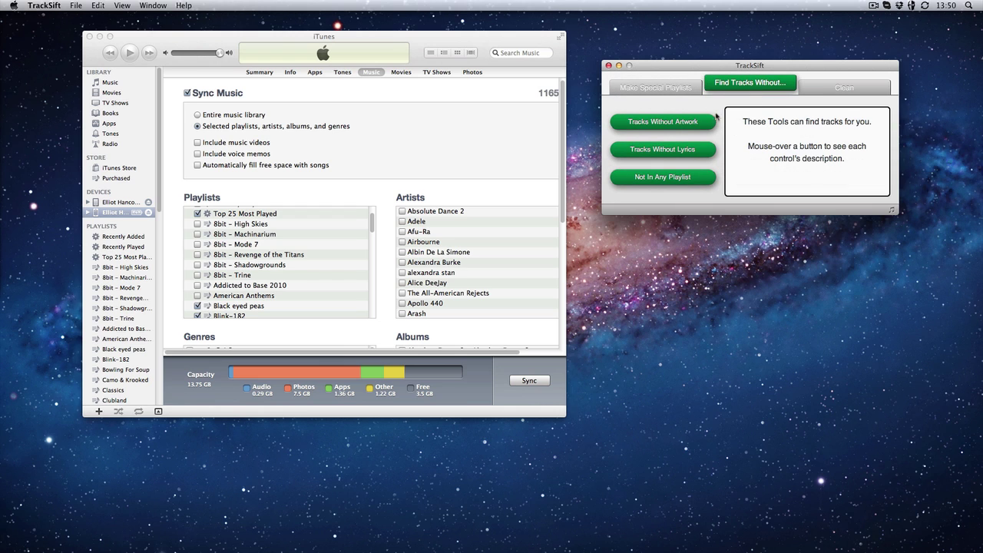
- Open the Tracks Without Artwork setup, which proposes a new playlist named 'No Artwork'
mouse_move(635, 139)
left_click(686, 126)
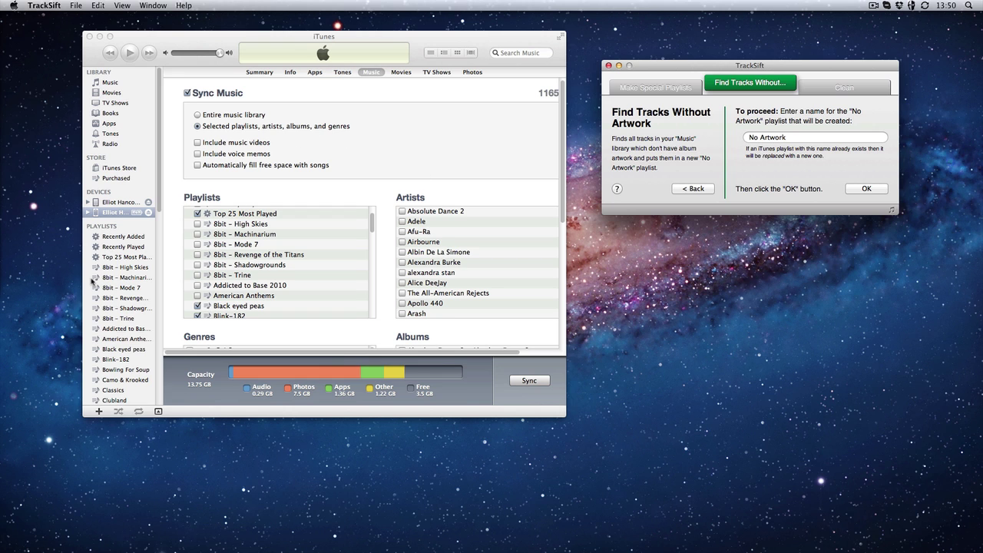
scroll(93, 283, "down", 8)
scroll(107, 293, "down", 5)
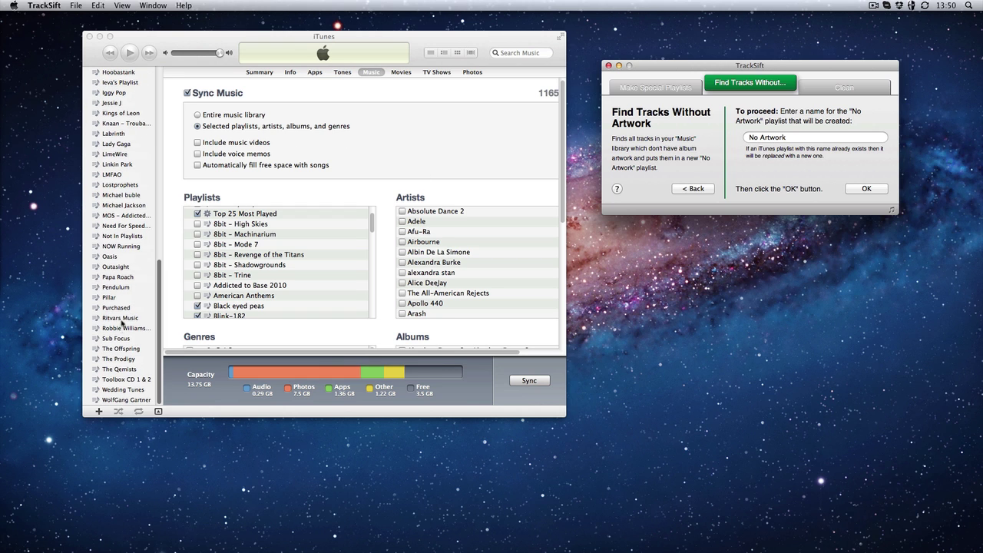
scroll(124, 352, "up", 1)
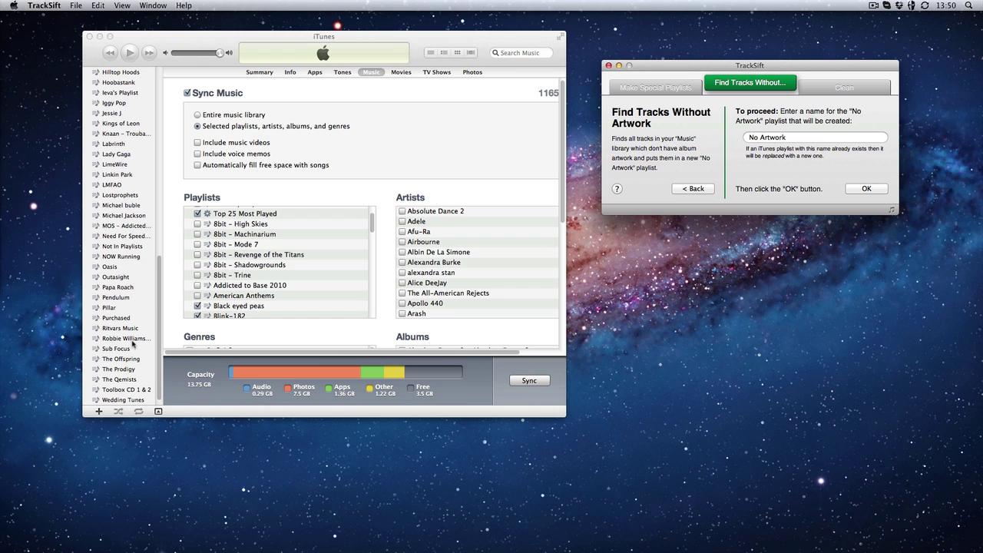
scroll(128, 305, "up", 1)
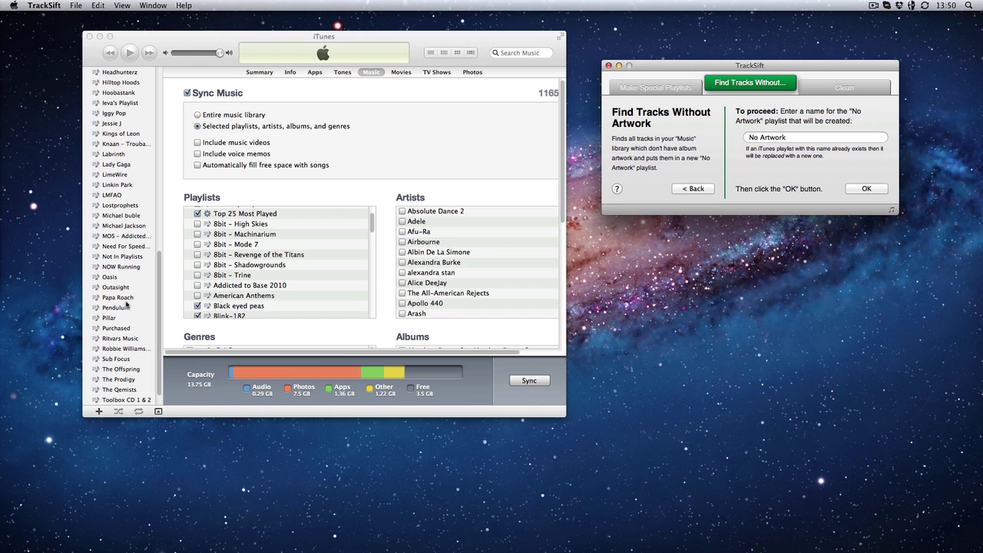
scroll(127, 305, "up", 10)
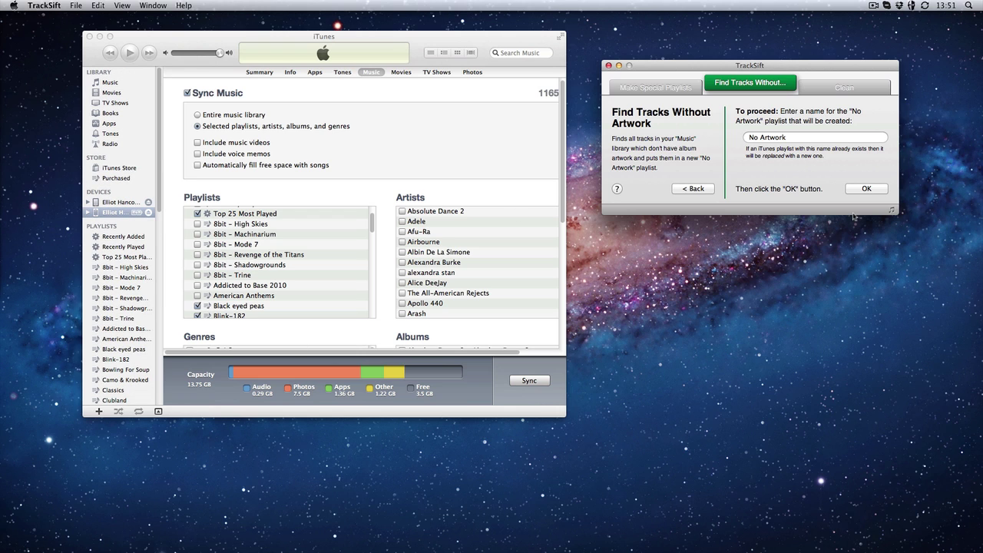
- Check Tracks Without Lyrics, then use Not In Any Playlist to create 'Not In Playlists'
left_click(696, 191)
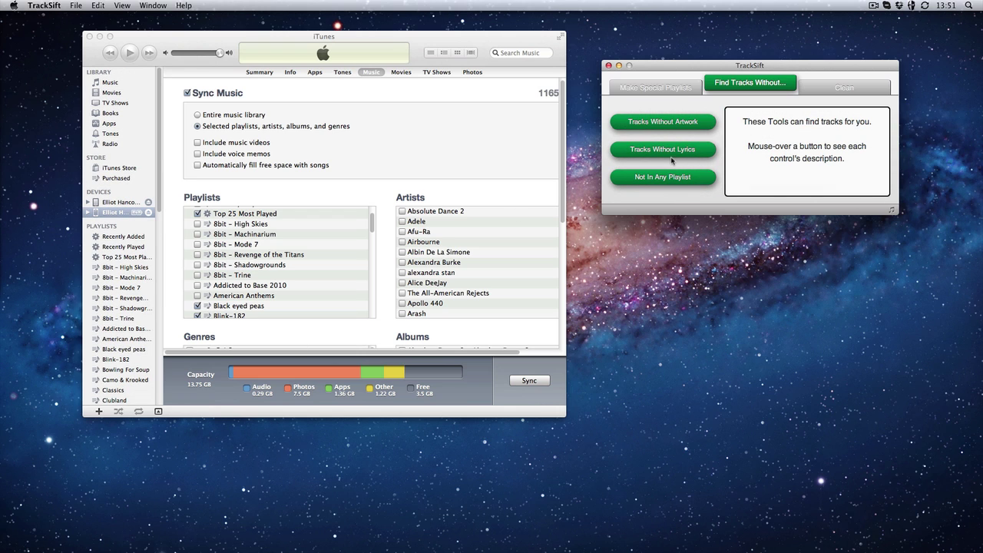
left_click(673, 157)
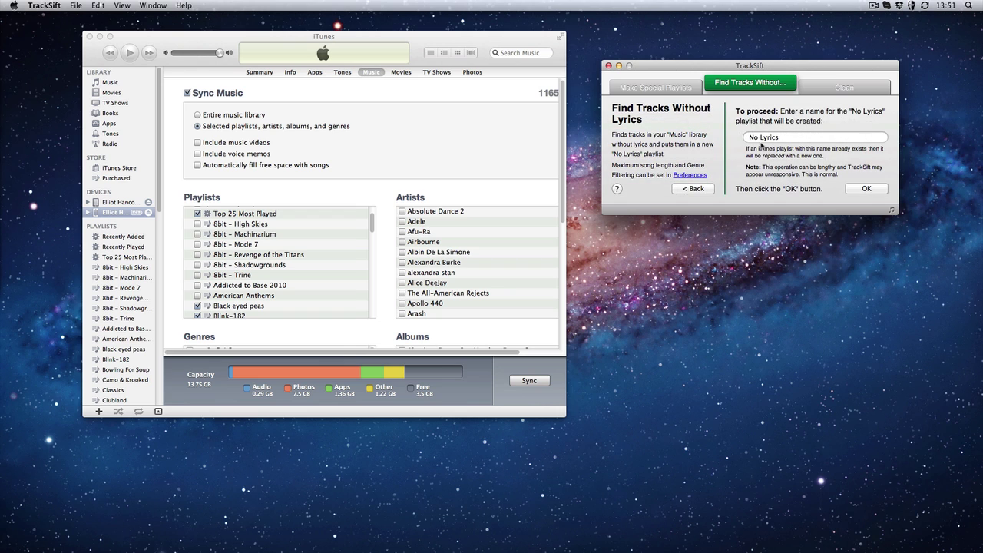
left_click(727, 86)
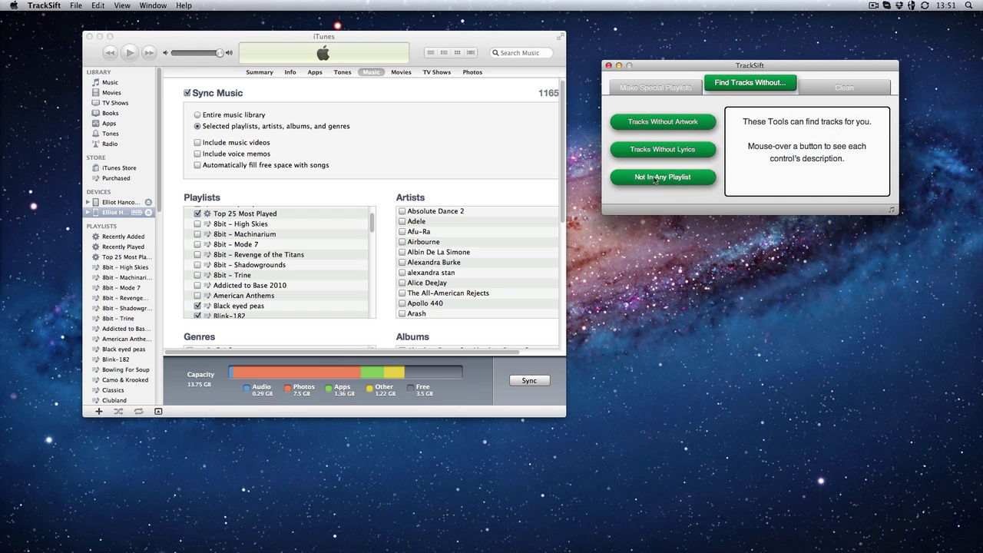
mouse_move(652, 182)
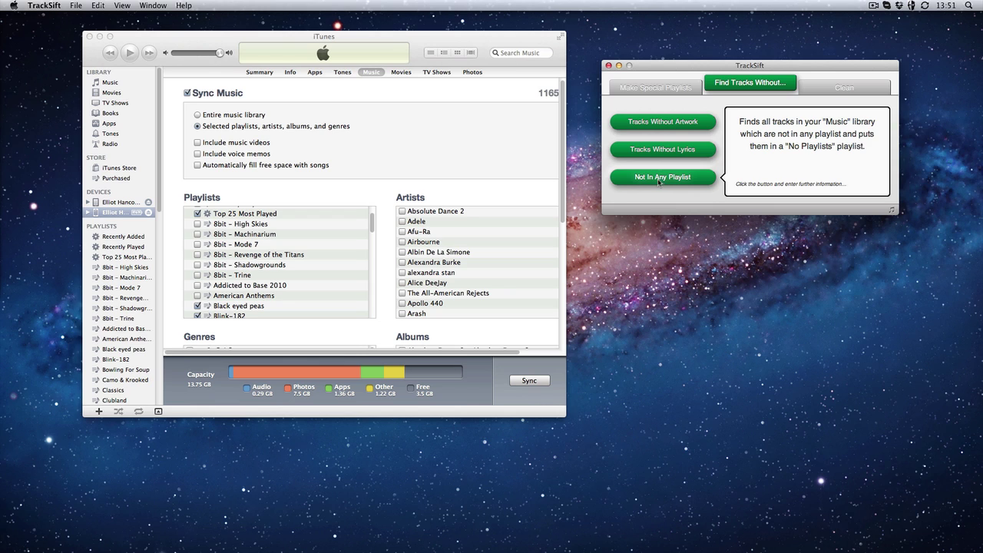
left_click(659, 182)
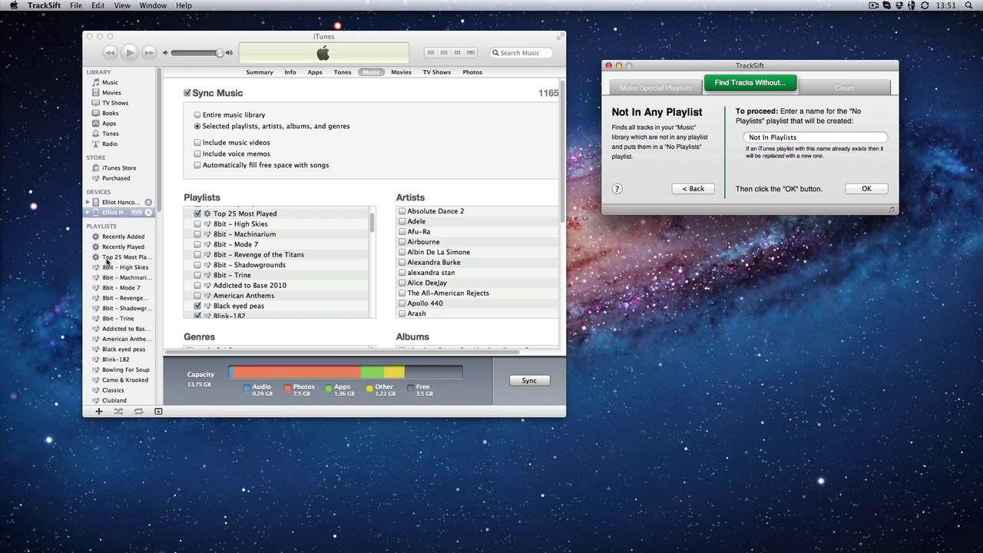
scroll(112, 269, "down", 15)
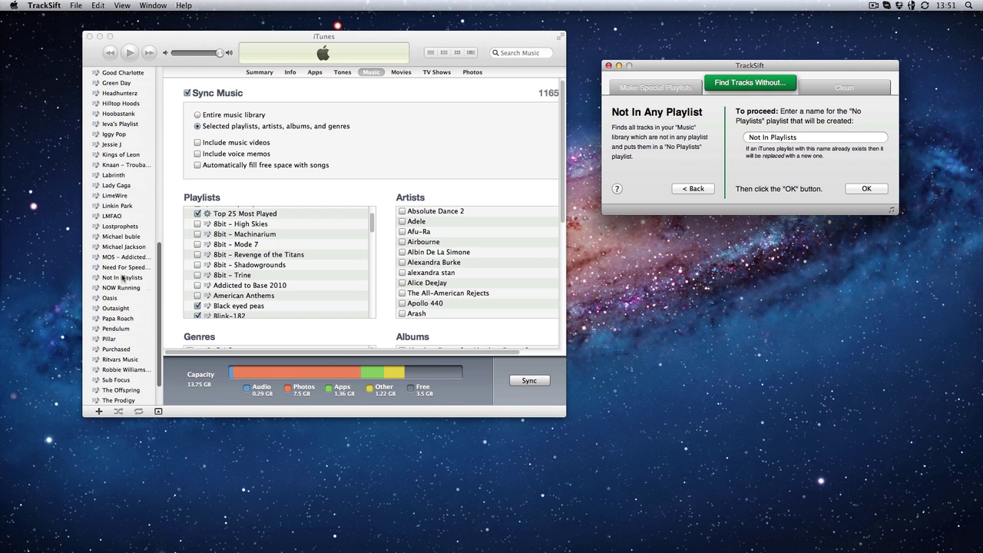
scroll(123, 280, "down", 3)
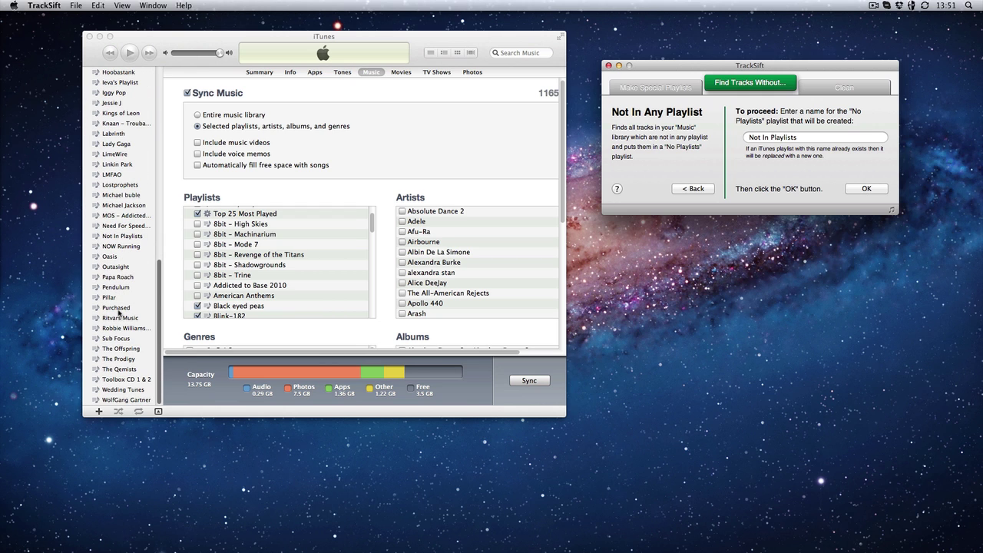
- Browse the 74 songs (6.9 hours, 692.8 MB) in Not In Playlists, then return to TrackSift
left_click(124, 237)
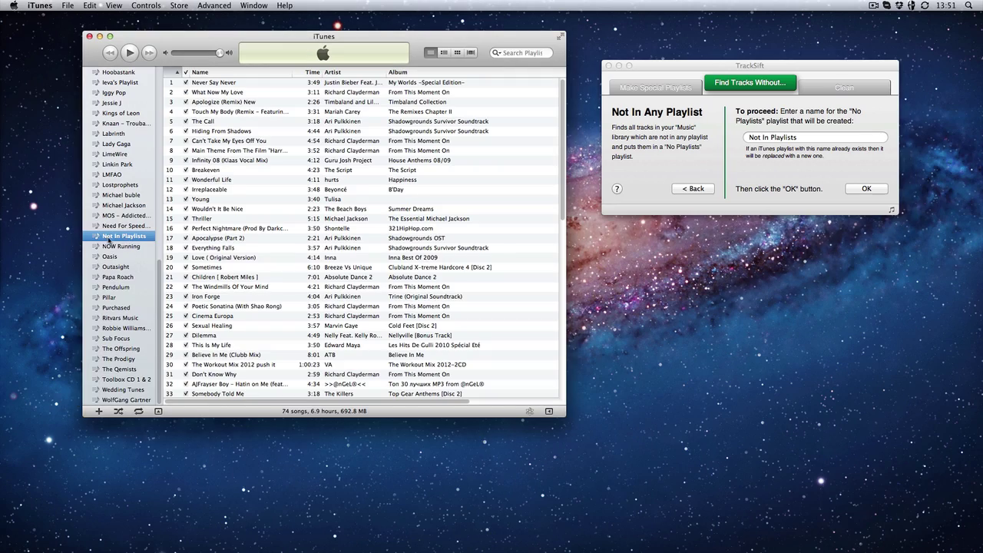
scroll(261, 177, "down", 15)
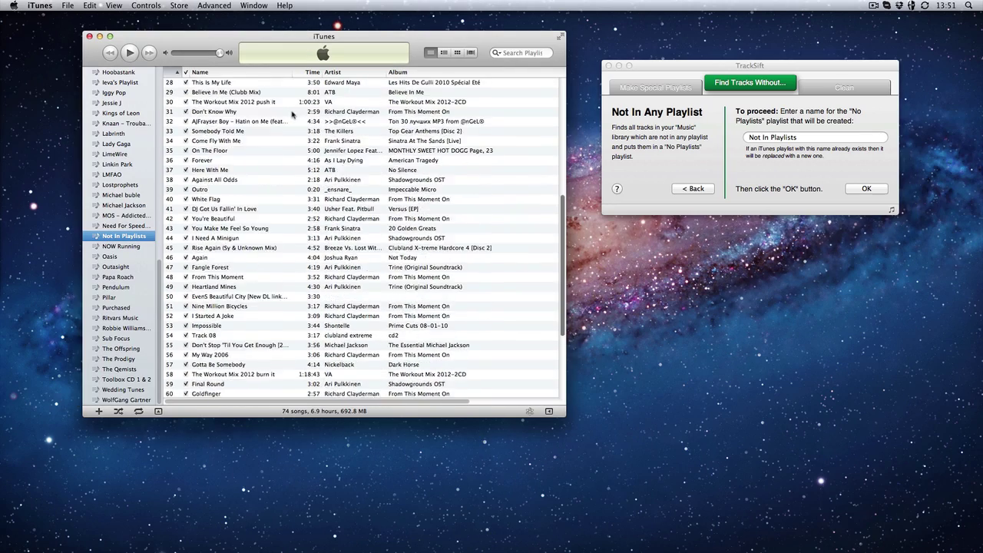
scroll(296, 275, "up", 10)
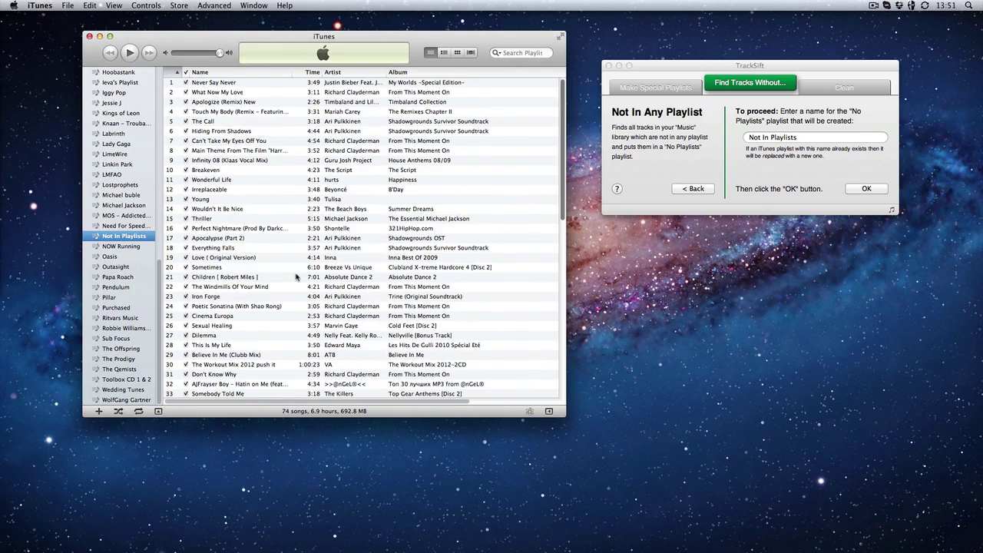
scroll(296, 275, "down", 9)
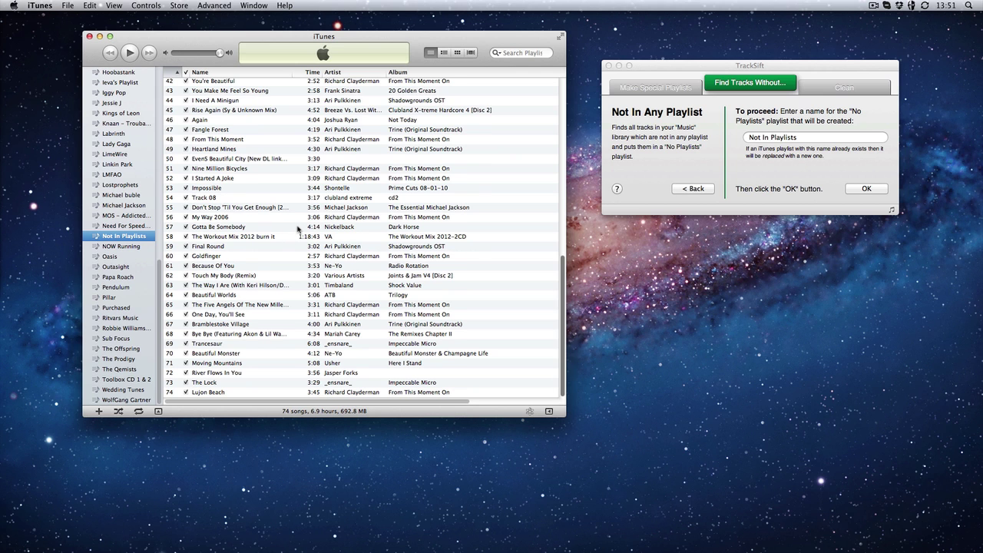
scroll(292, 258, "up", 12)
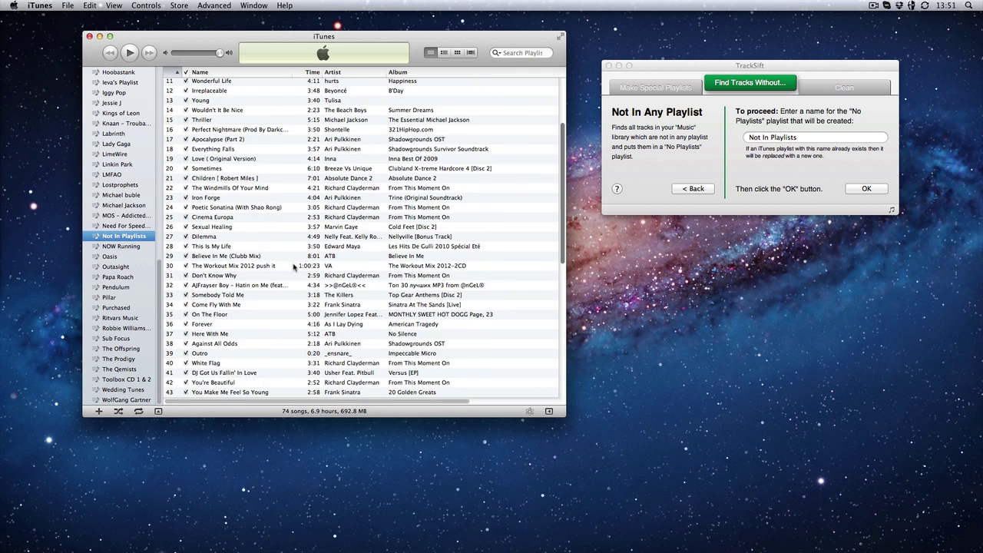
scroll(139, 206, "up", 15)
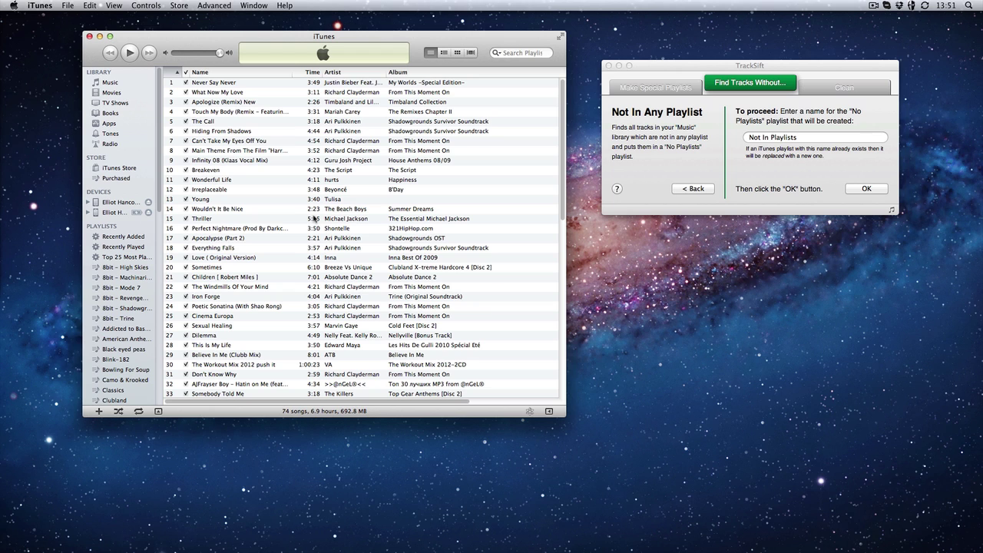
left_click(793, 99)
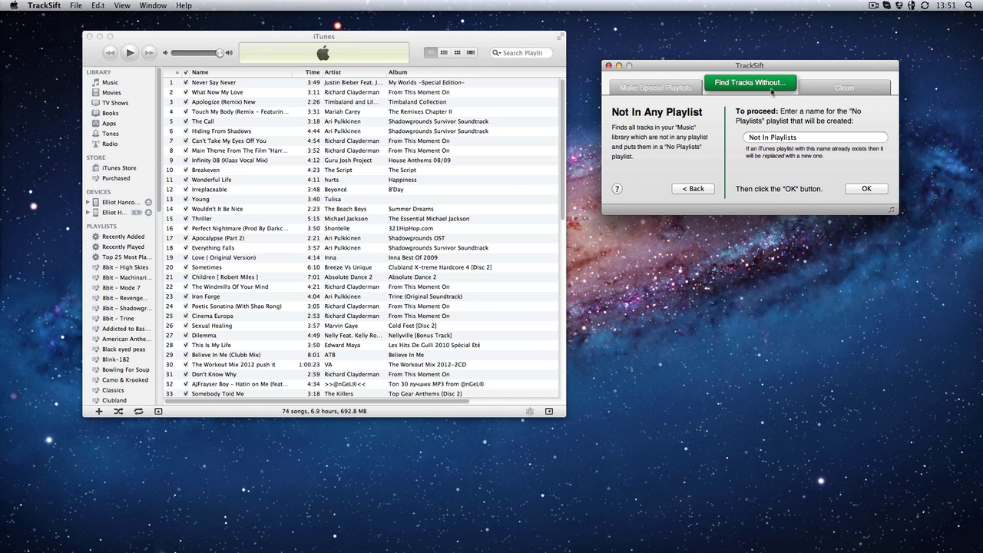
- Open Delete Dead Tracks from TrackSift's Clean tools, leaving the removal awaiting confirmation
left_click(771, 91)
left_click(849, 90)
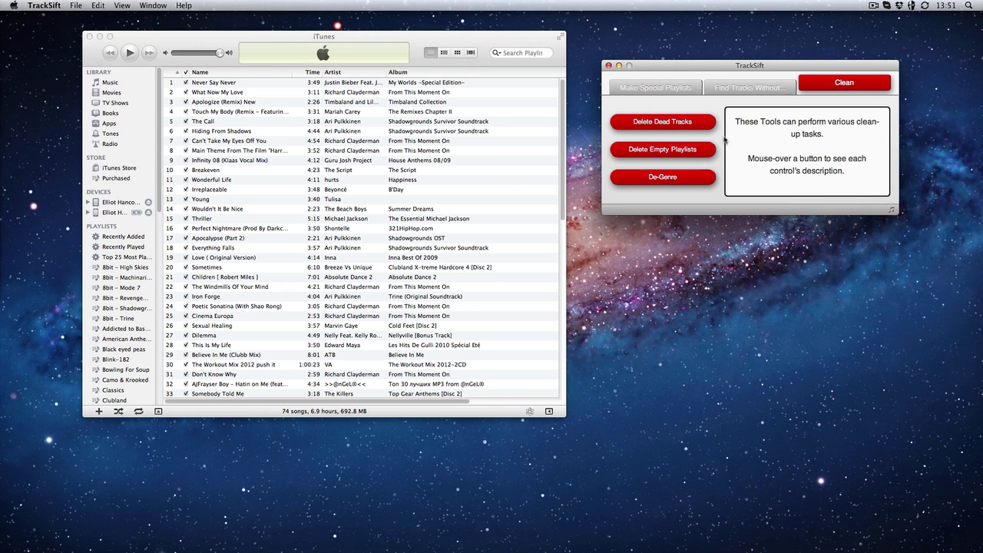
mouse_move(722, 122)
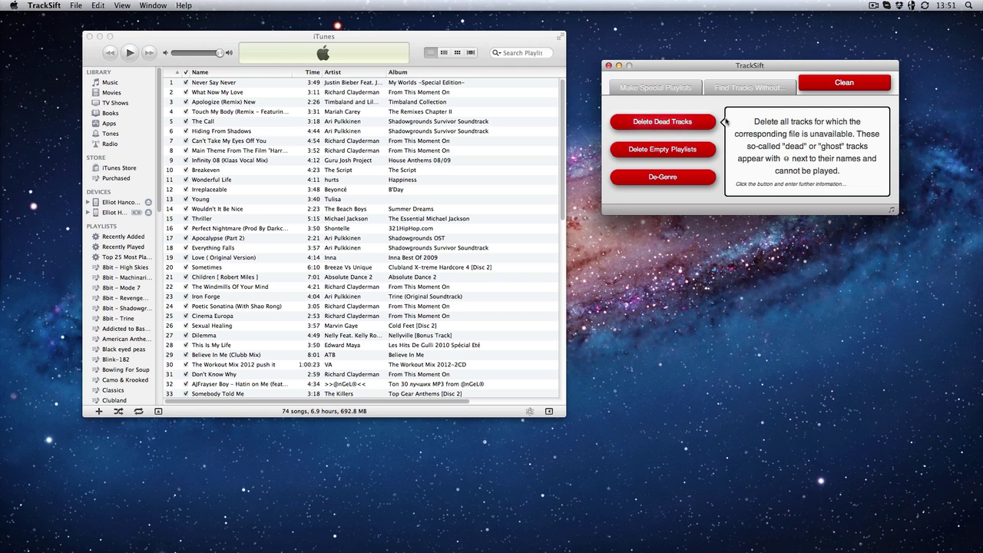
left_click(646, 129)
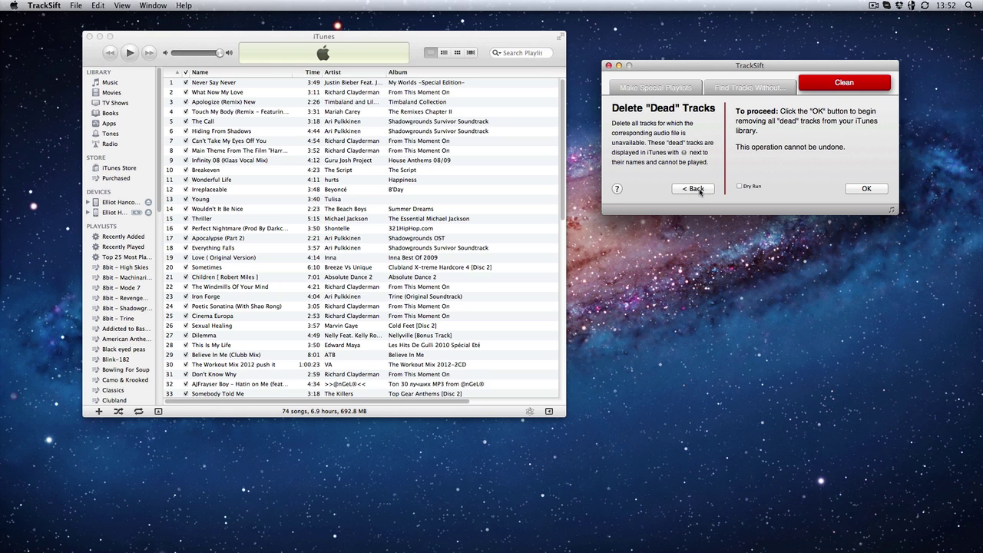
- Back out of Delete Dead Tracks and open De-Genre, listing the library's genres
left_click(695, 189)
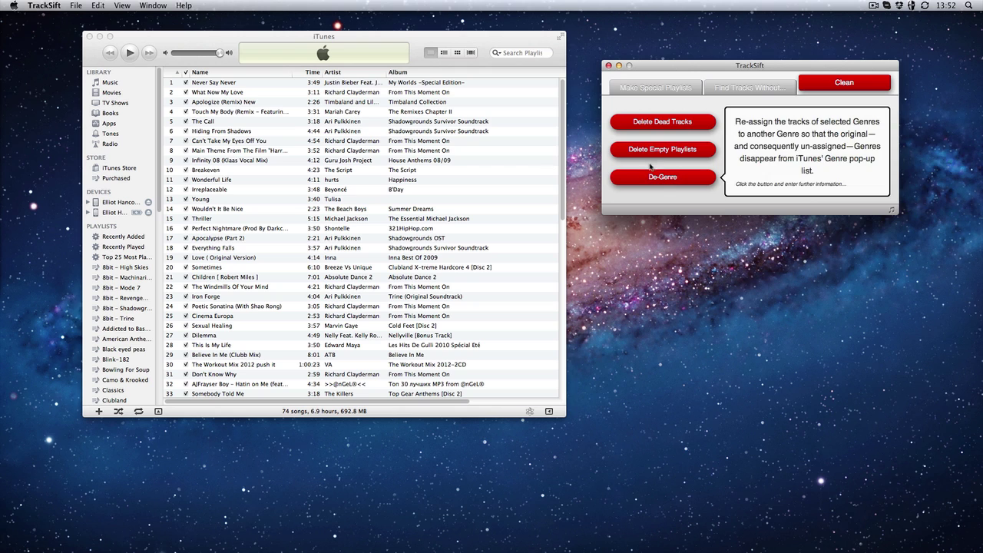
mouse_move(679, 153)
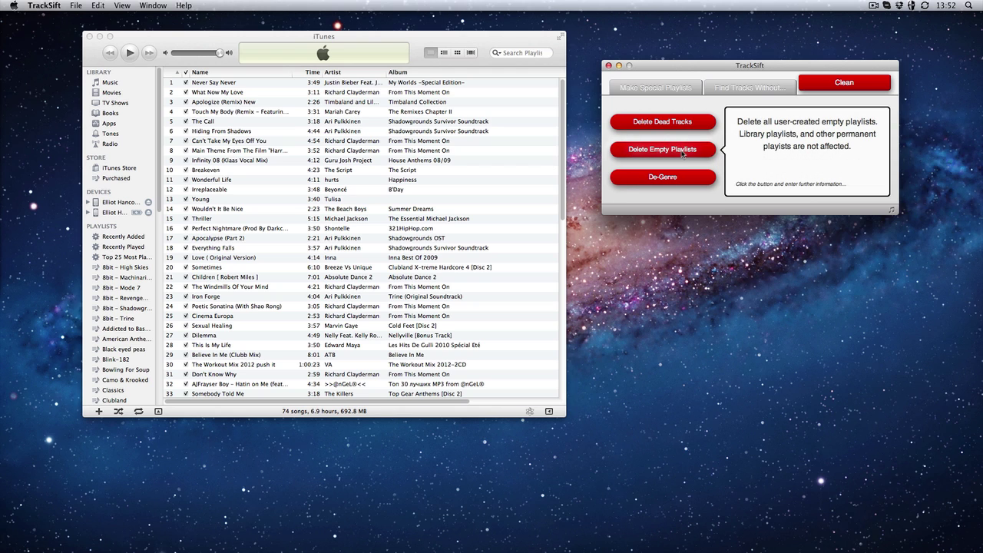
scroll(105, 281, "down", 15)
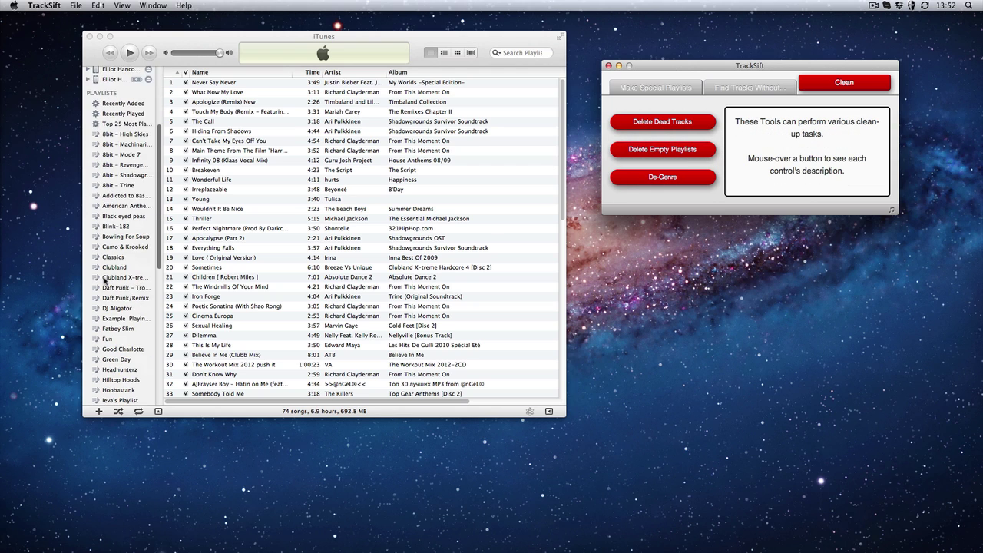
scroll(112, 283, "up", 15)
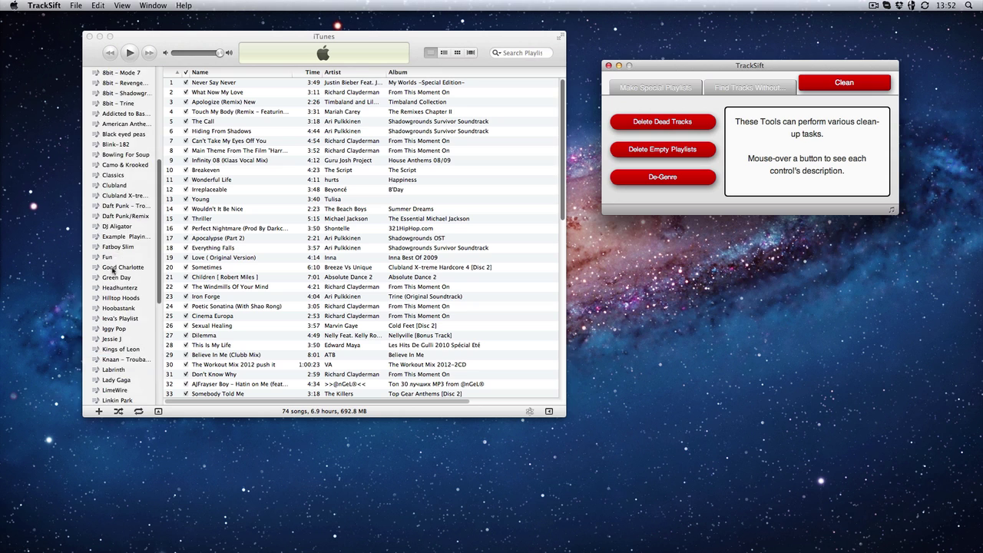
scroll(129, 293, "down", 15)
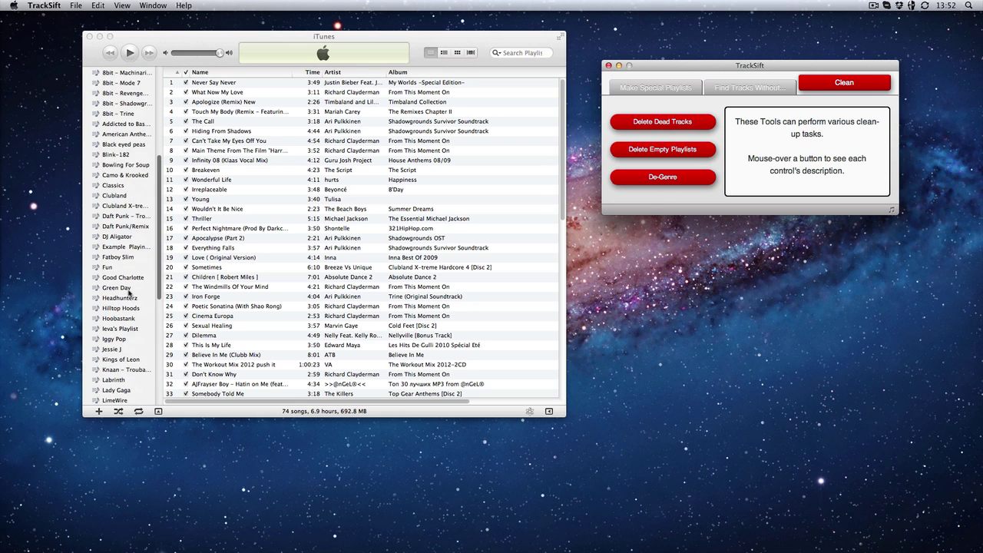
scroll(129, 298, "up", 15)
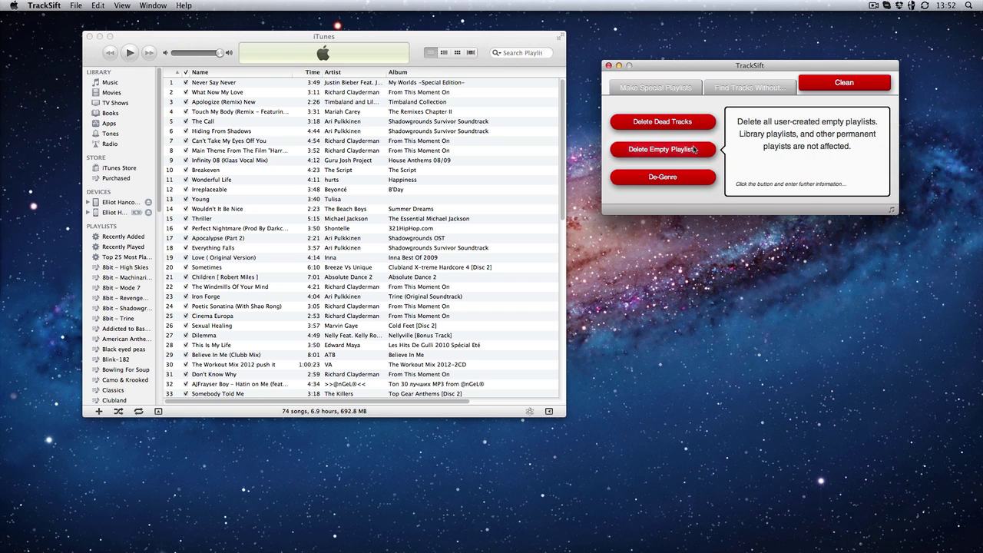
left_click(658, 180)
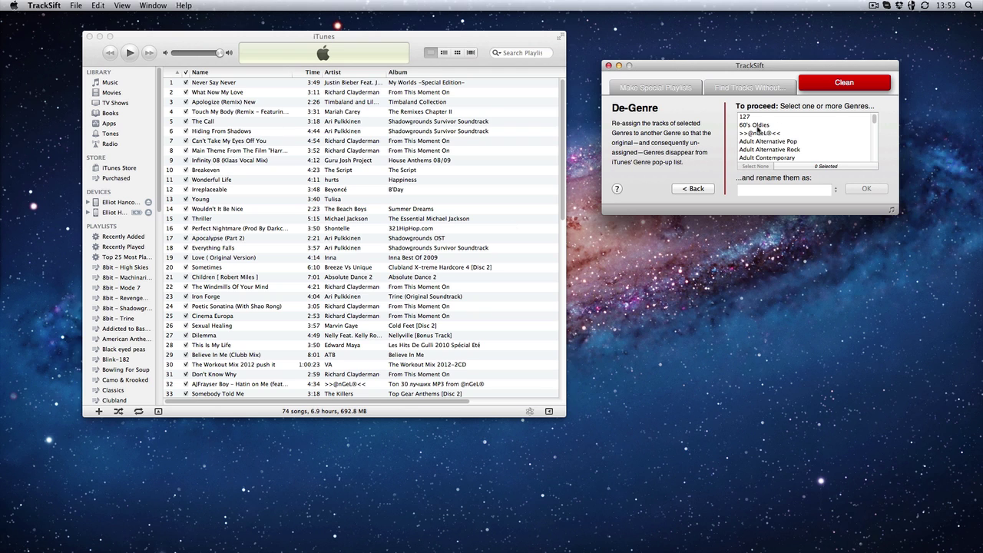
- Show the special playlist tools and drag the TrackSift window higher on screen
left_click(668, 91)
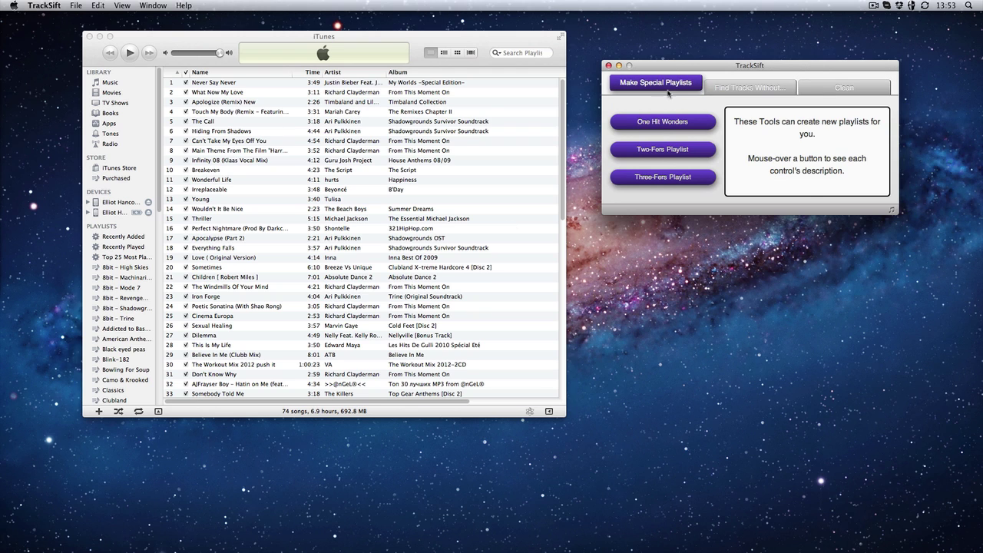
left_click_drag(705, 70, 697, 42)
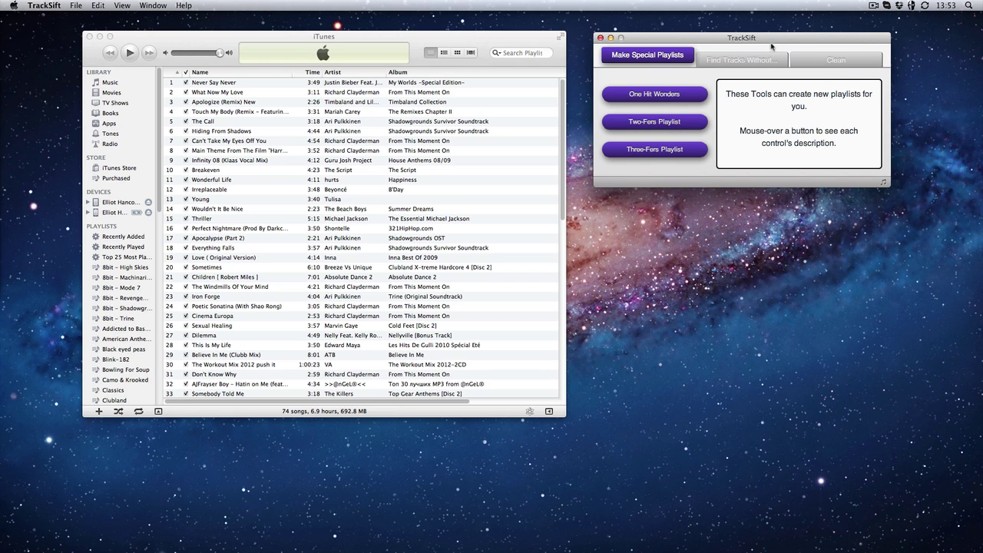
mouse_move(701, 121)
scroll(259, 238, "down", 2)
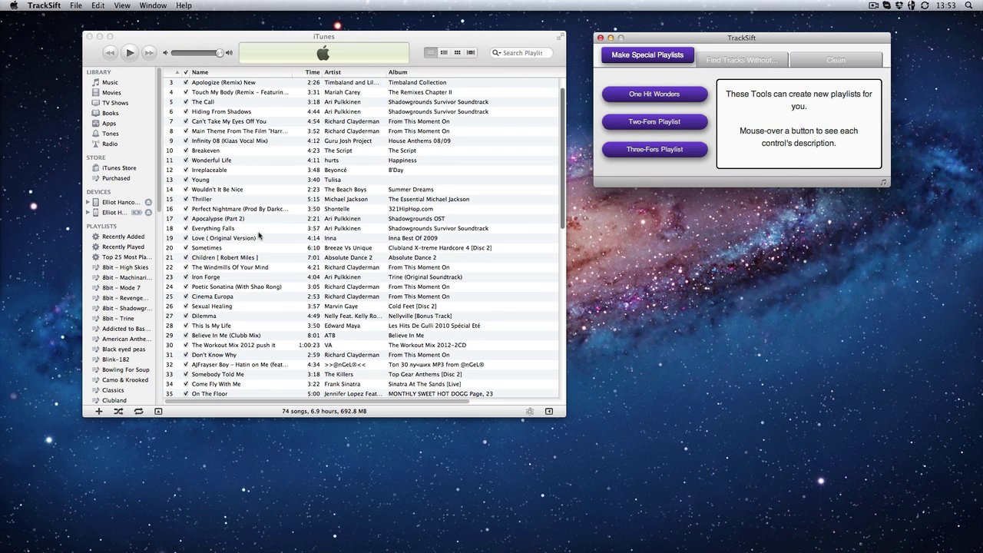
- Browse the Find Tracks Without tools, then return to the Clean tools
left_click(736, 62)
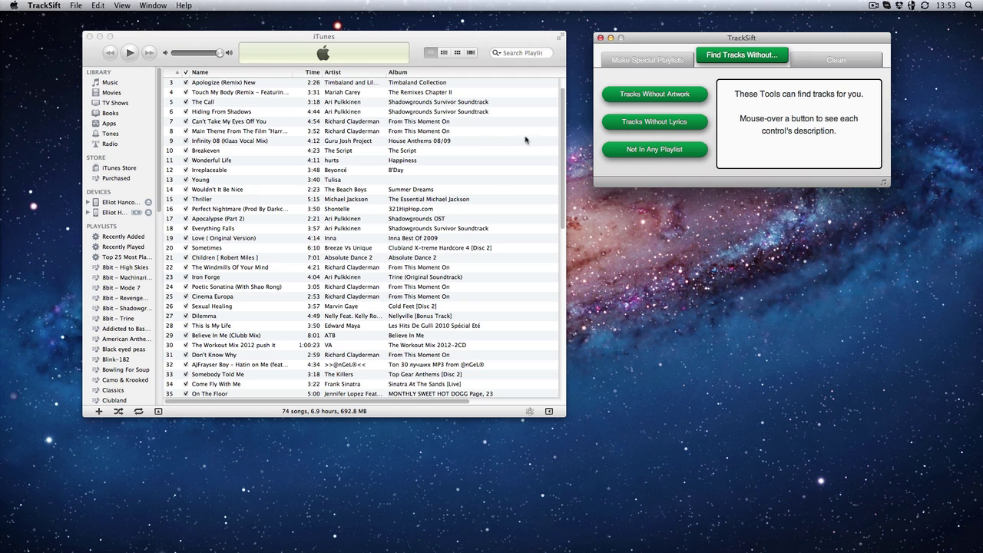
left_click(648, 60)
left_click(836, 56)
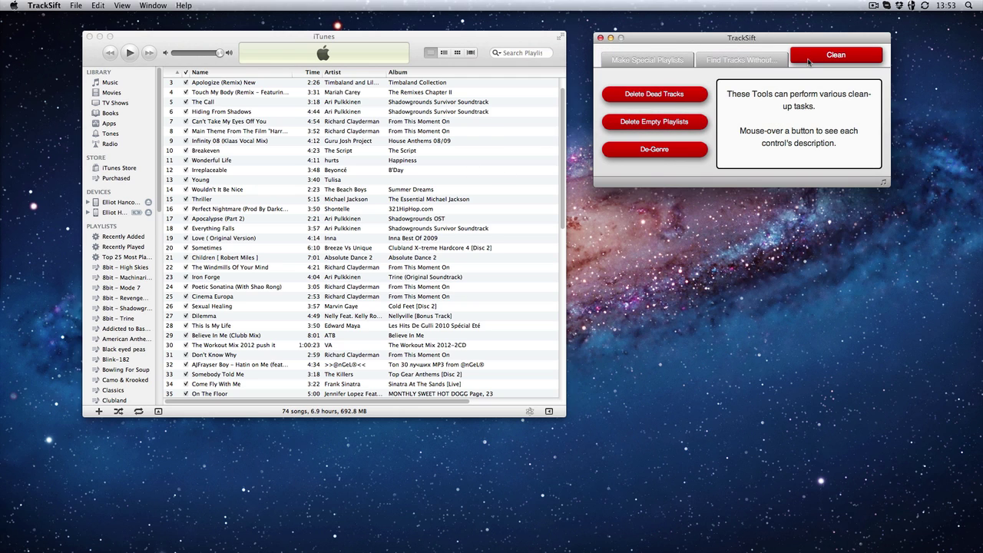